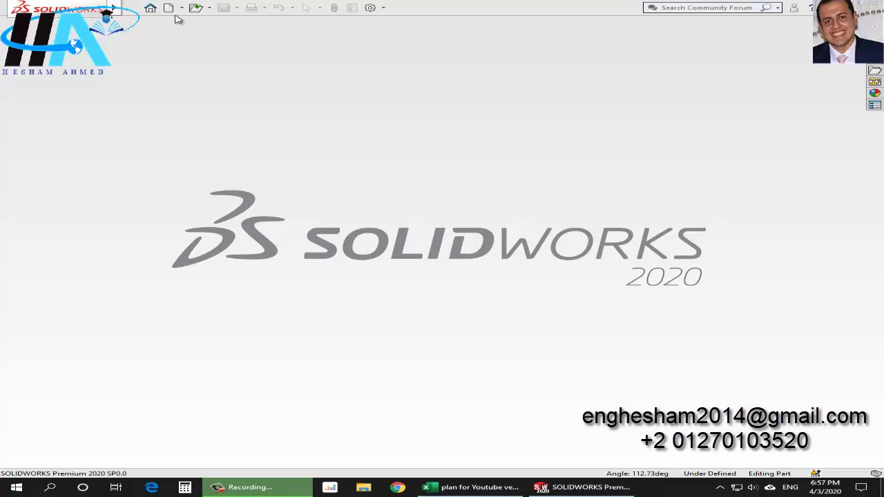
Create a new Part document and begin Sketch1 on the Front Plane.
click(170, 8)
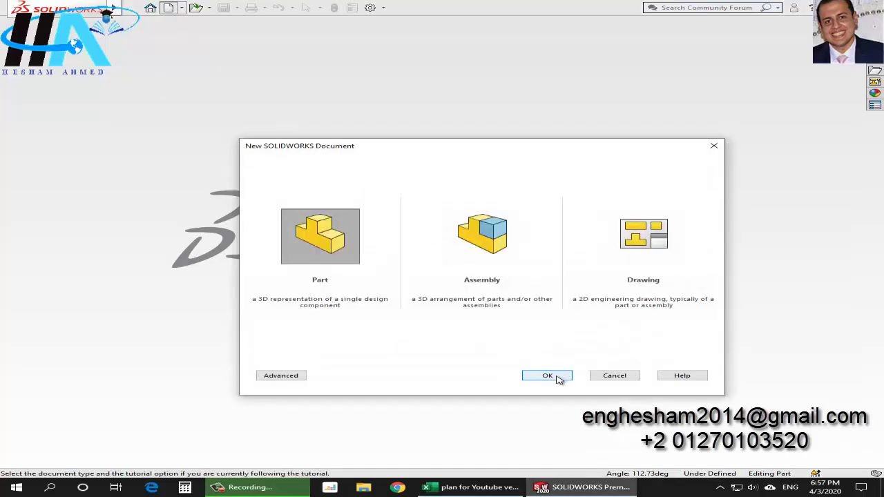
click(558, 375)
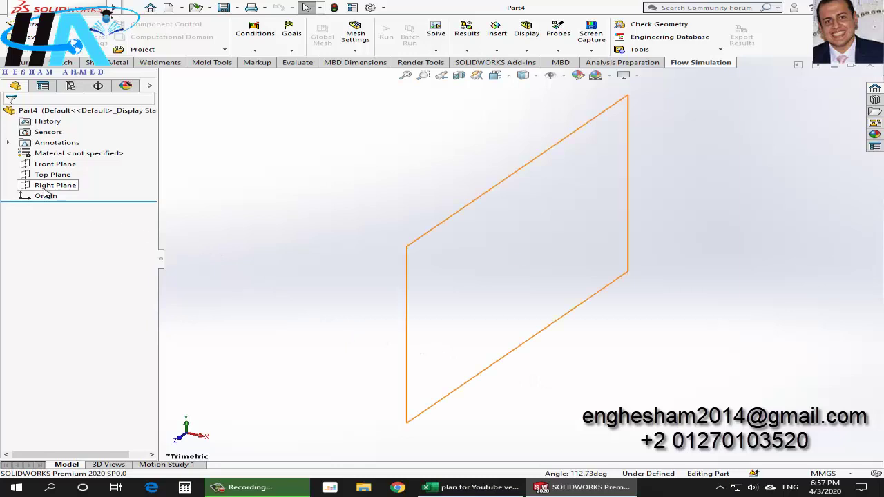
click(55, 163)
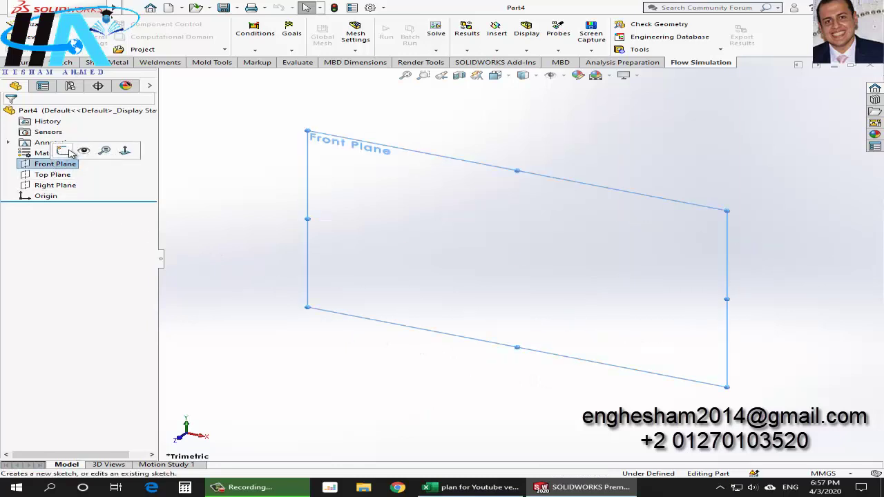
click(59, 151)
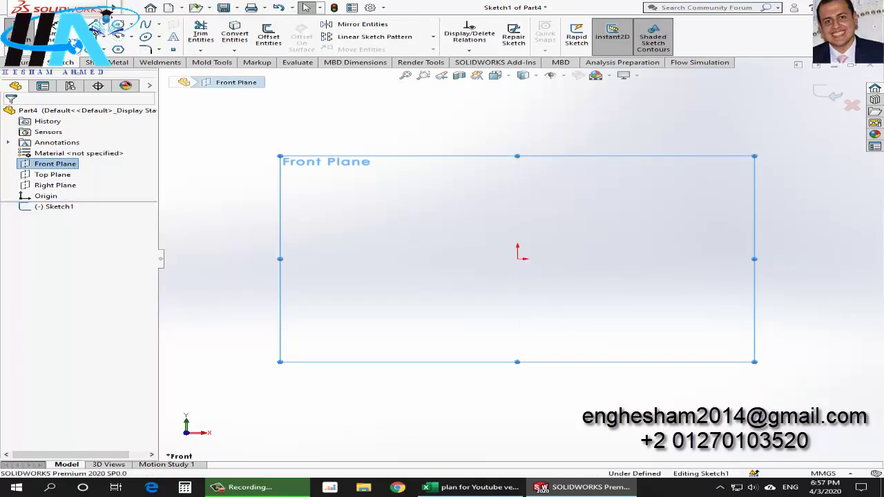
Draw a horizontal line from the origin, then drag its right end back to about 57.14 mm.
key(l)
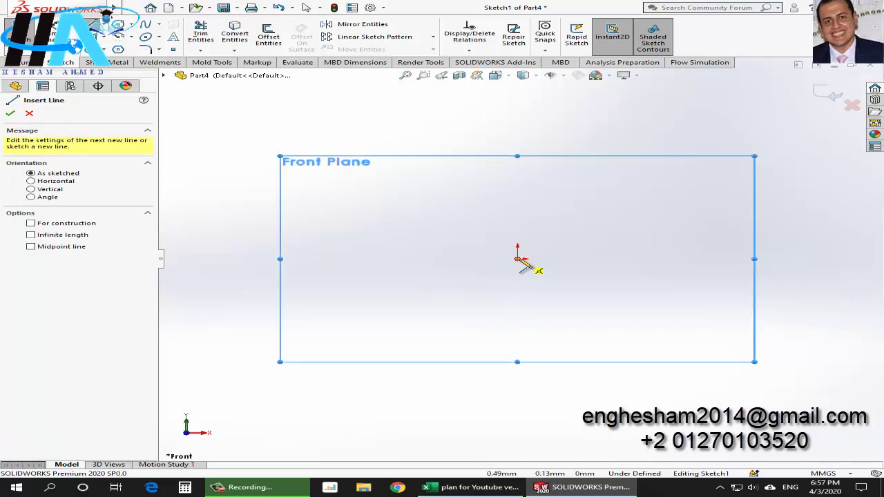
click(518, 260)
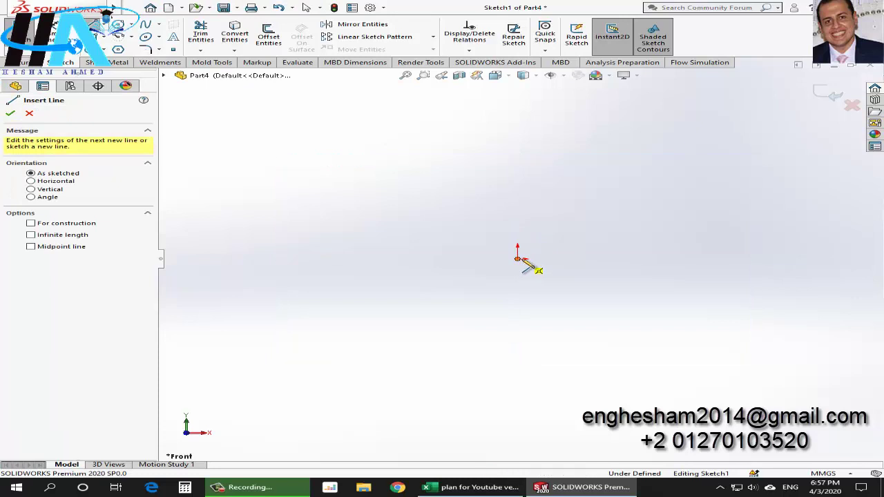
click(722, 260)
key(Escape)
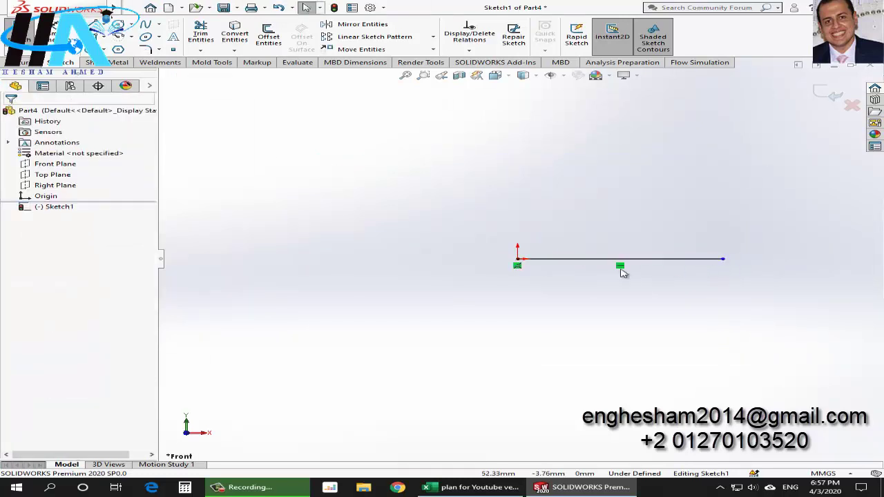
key(f)
scroll(519, 272, up, 2)
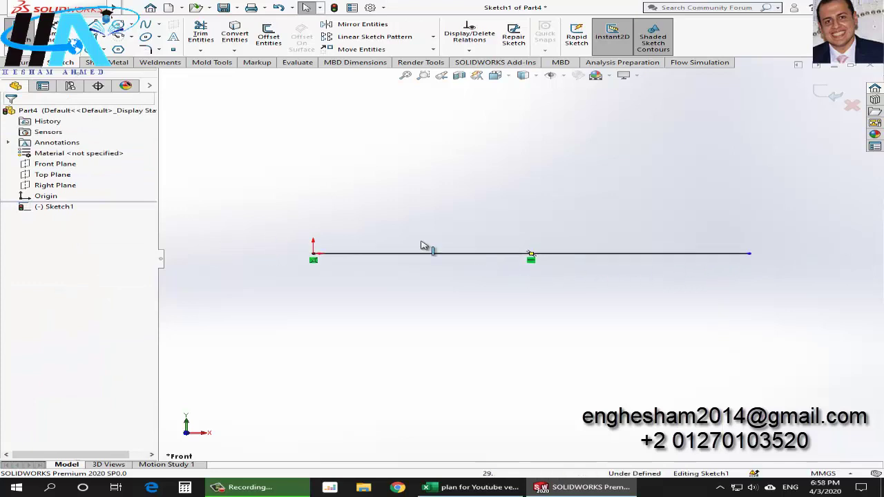
click(331, 256)
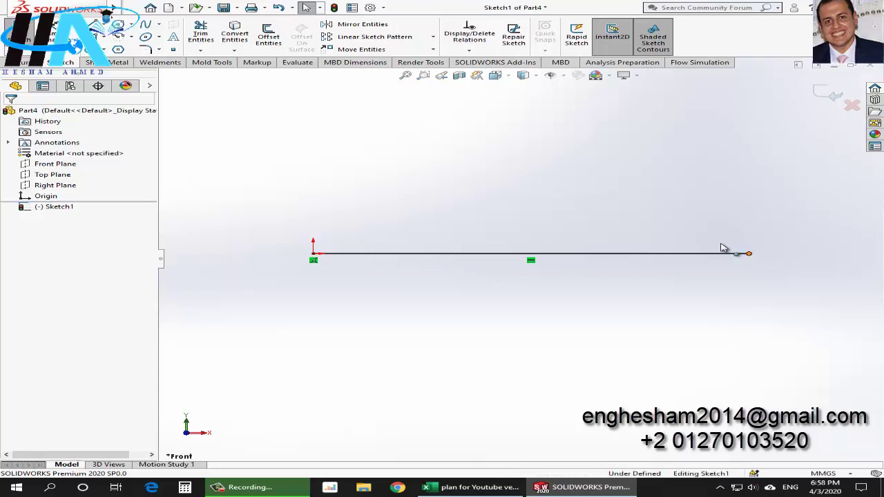
mouse_move(749, 256)
mouse_down()
mouse_move(628, 263)
mouse_move(809, 267)
mouse_move(465, 277)
mouse_move(661, 276)
mouse_move(625, 279)
mouse_move(640, 279)
mouse_up()
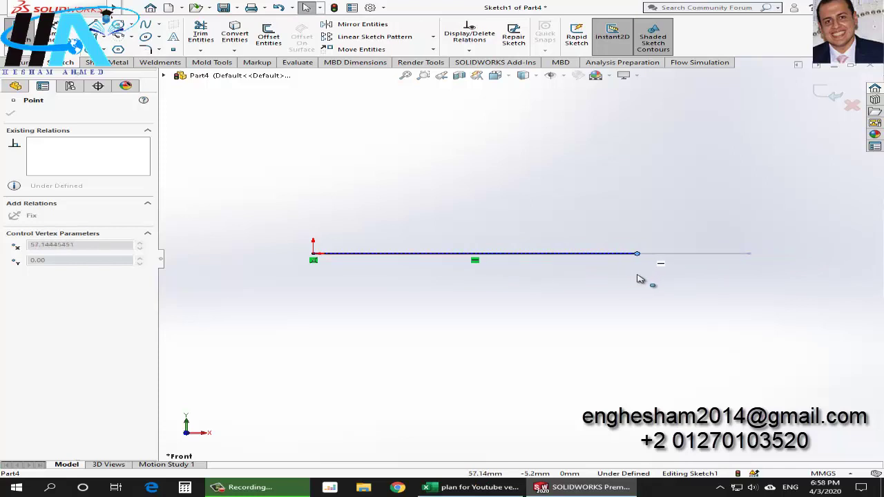
click(225, 109)
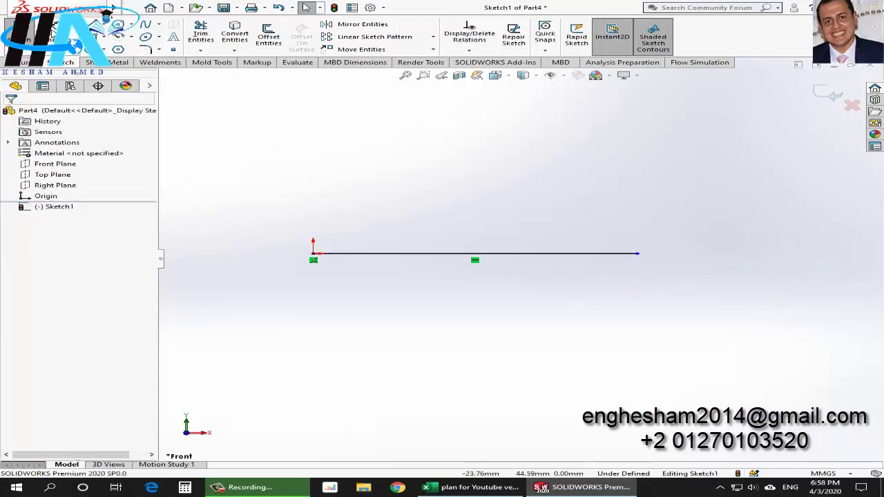
Dimension the horizontal line to 60 mm.
key(d)
click(408, 255)
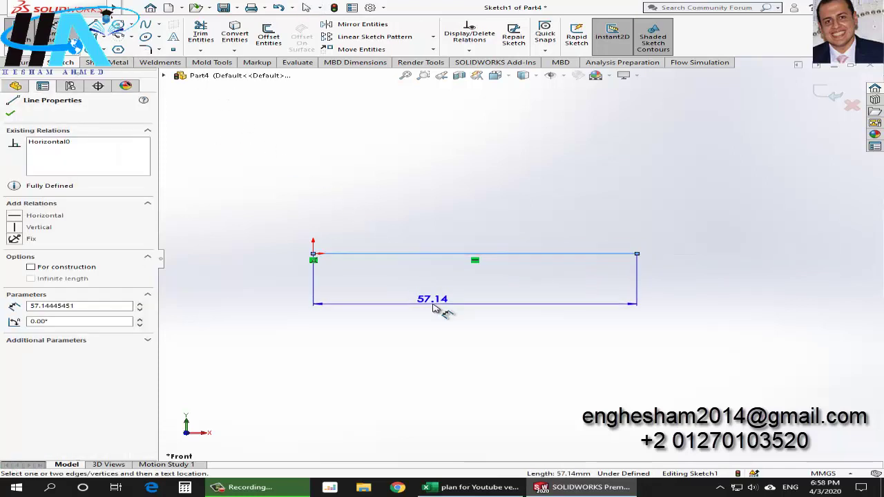
click(434, 309)
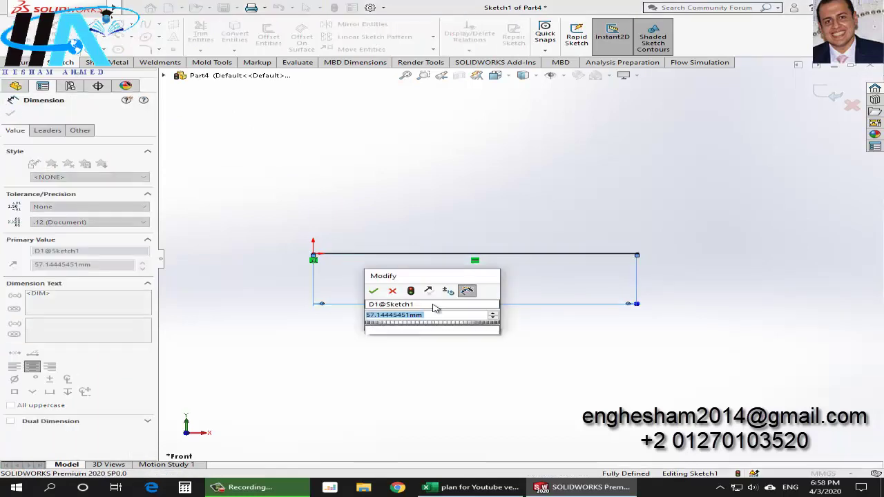
text(60)
key(Return)
key(Escape)
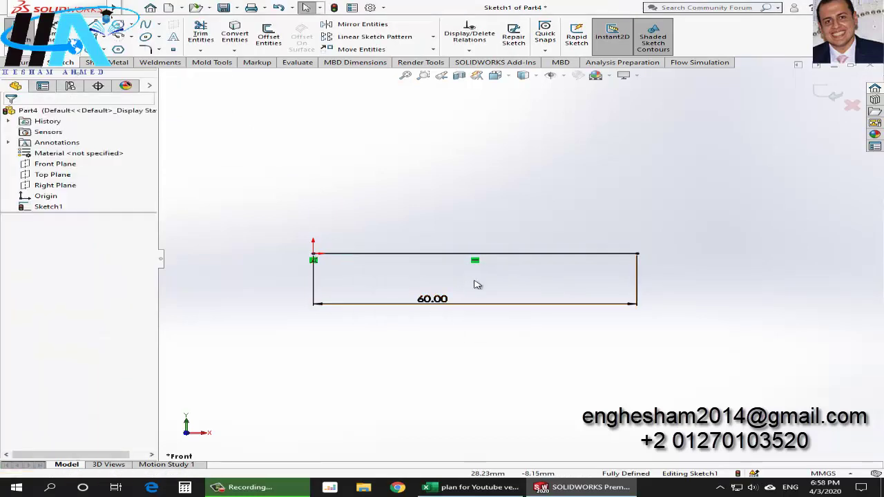
Delete the line's Horizontal relation, tilt it, then make it horizontal again.
click(639, 256)
click(674, 336)
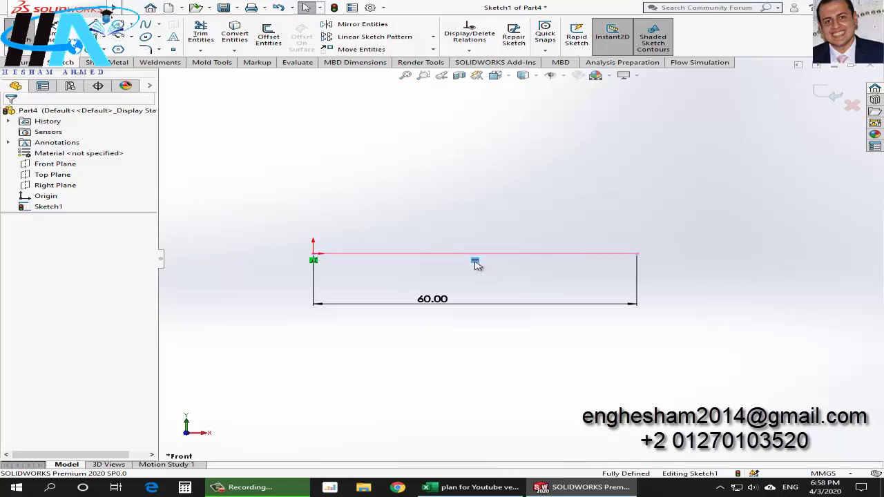
click(474, 262)
key(Delete)
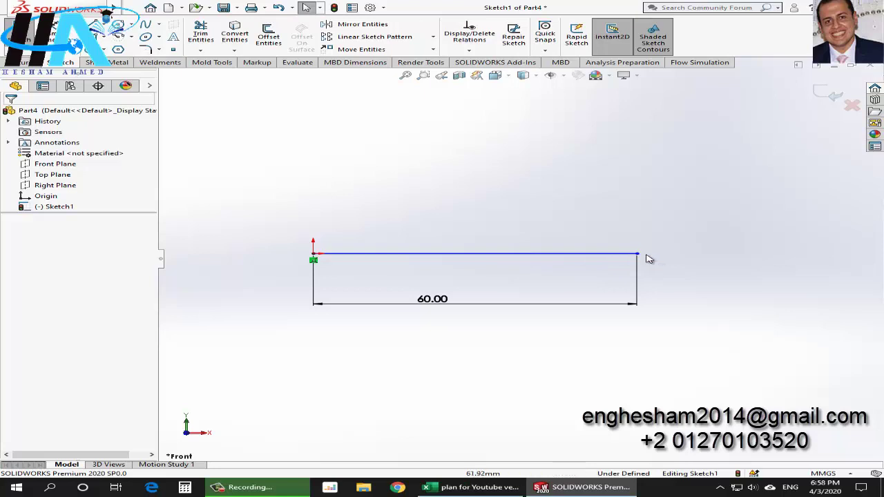
mouse_move(637, 254)
mouse_down()
mouse_move(370, 172)
mouse_move(253, 178)
mouse_move(424, 191)
mouse_move(532, 310)
mouse_move(198, 333)
mouse_move(271, 187)
mouse_move(456, 214)
mouse_up()
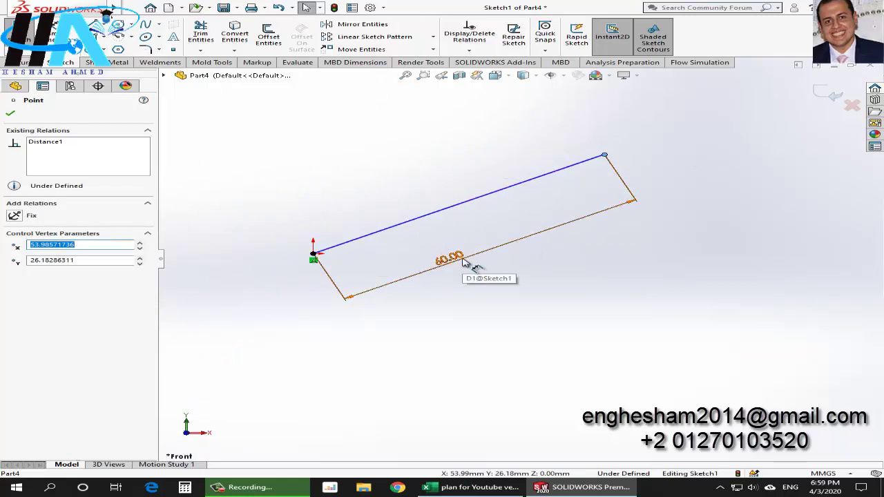
click(601, 159)
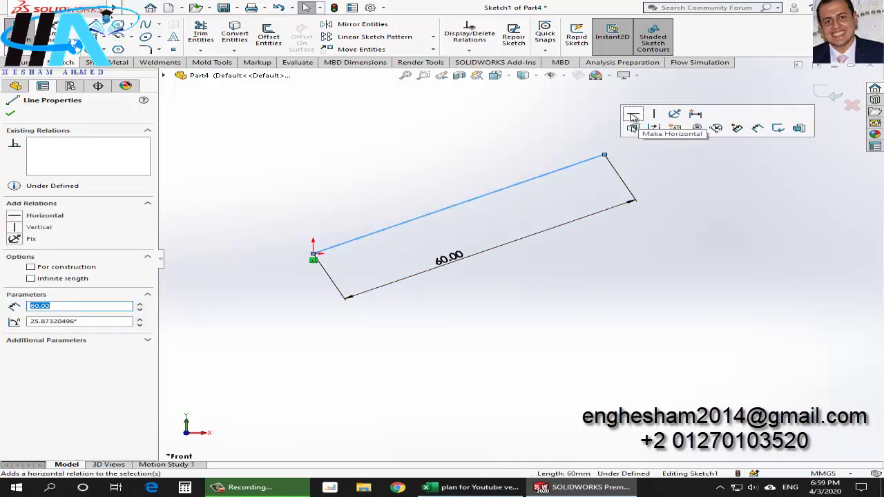
click(633, 117)
click(406, 324)
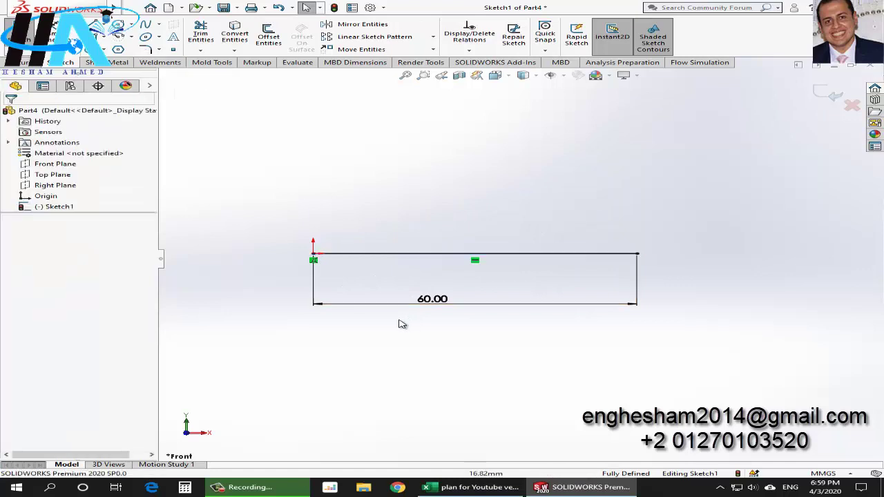
click(118, 24)
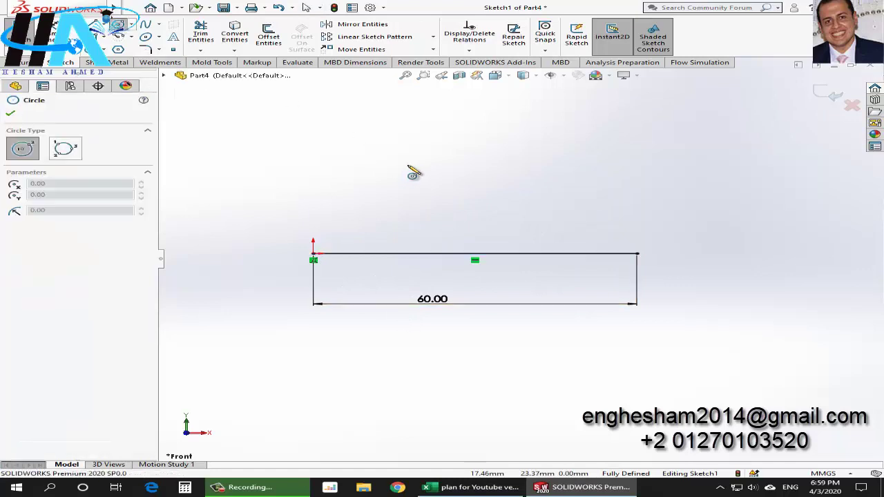
Draw a trial circle above the line touching it, and nudge its centre right.
click(408, 166)
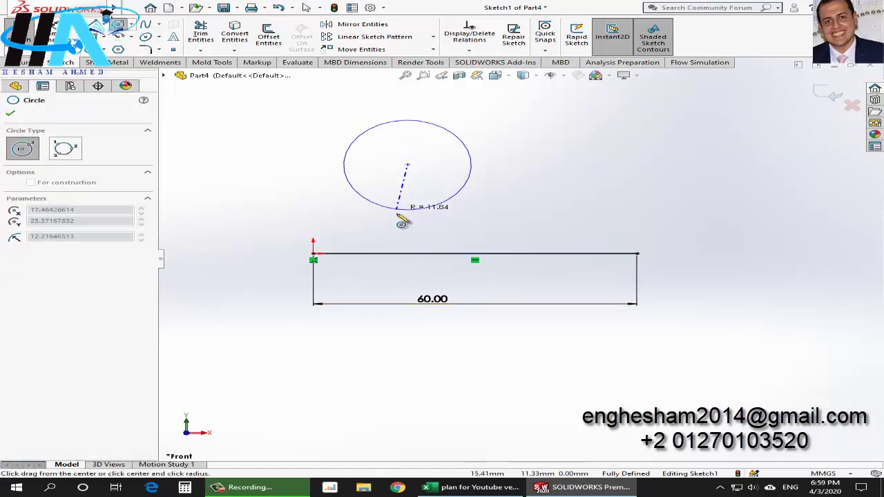
click(435, 250)
key(Escape)
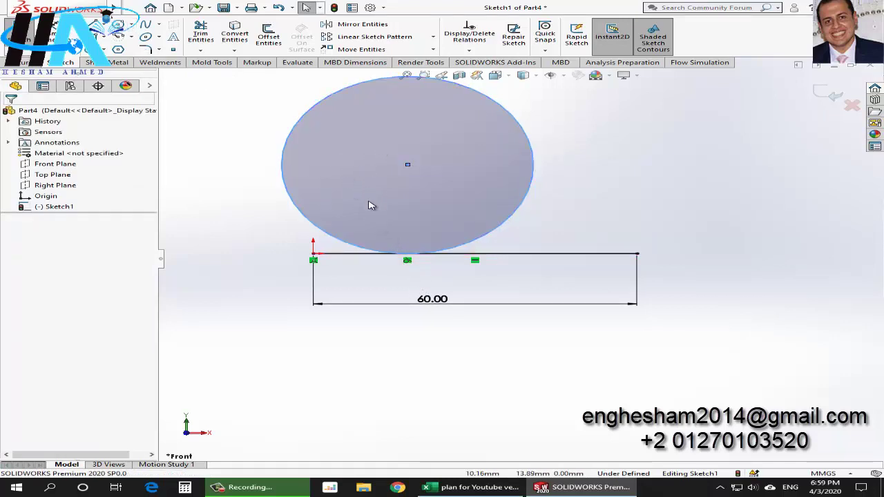
click(408, 165)
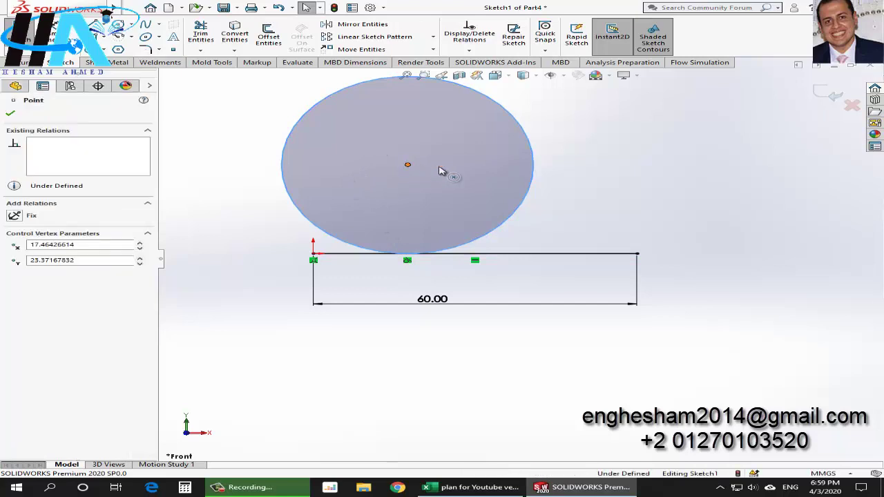
mouse_move(442, 172)
mouse_down()
mouse_move(716, 237)
mouse_move(385, 167)
mouse_move(424, 180)
mouse_up()
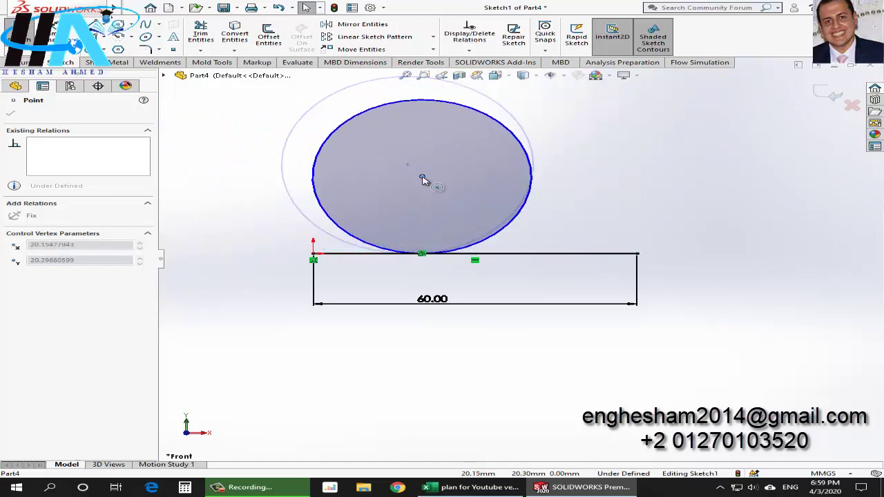
click(684, 344)
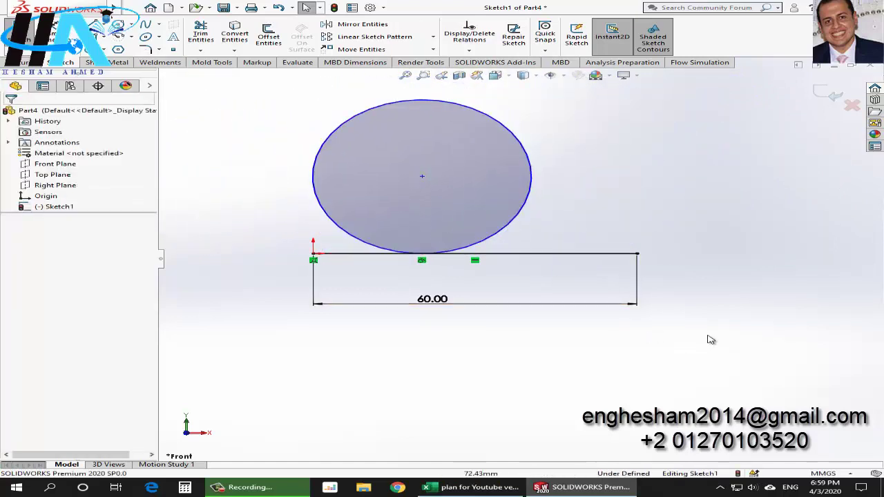
Box-select the circle, line and 60 mm dimension and delete them all.
drag(709, 336, 262, 97)
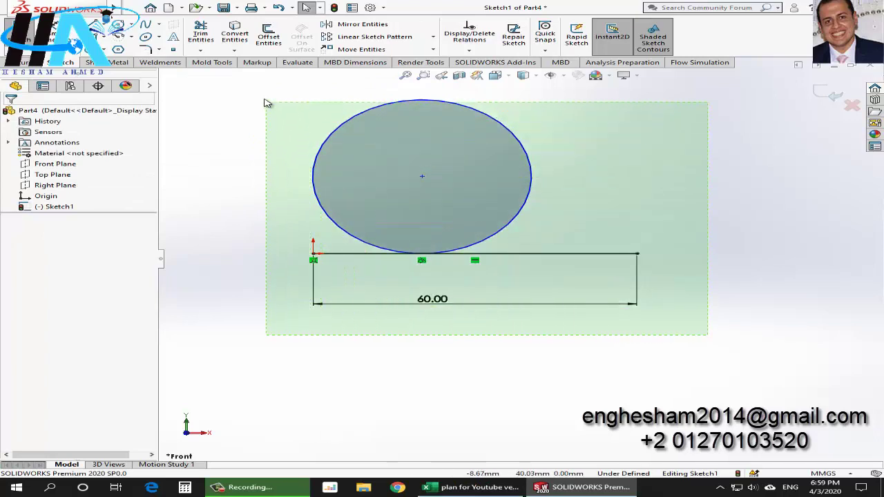
key(Delete)
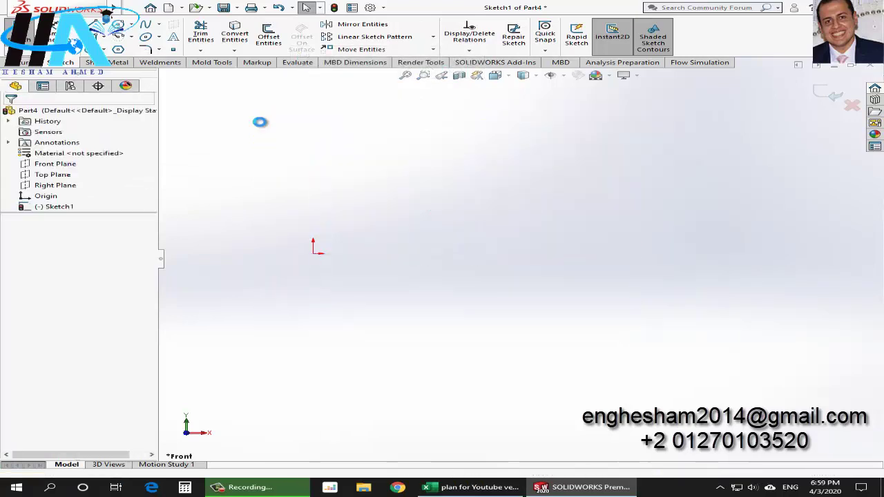
ctrl+middle_drag(302, 198, 509, 277)
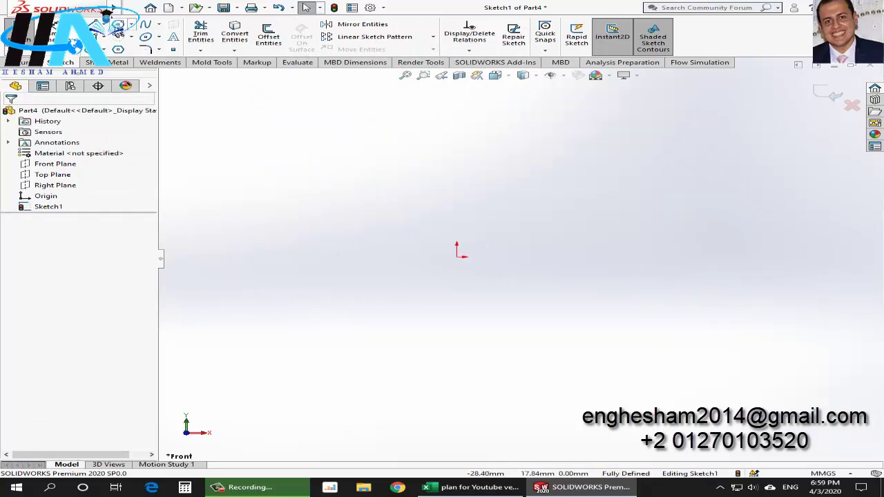
Sketch an upper-left slanted line and a second slanted line below the origin.
click(109, 12)
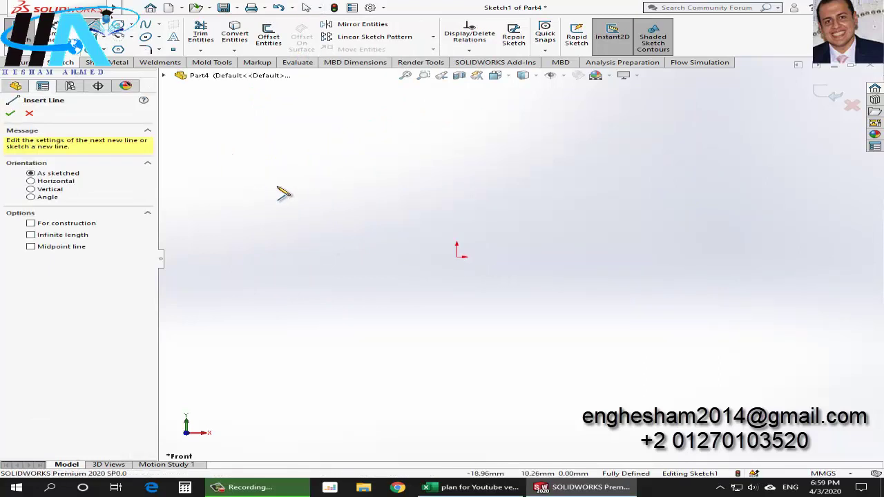
drag(273, 187, 463, 140)
key(Escape)
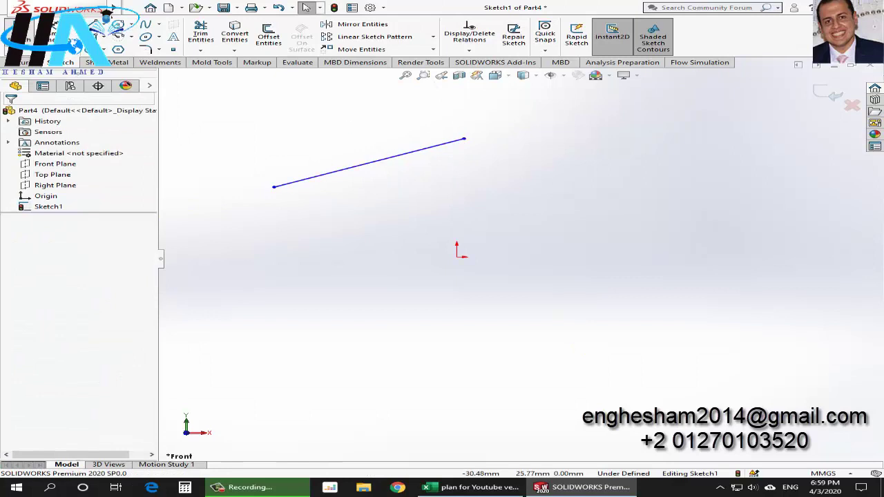
key(Return)
drag(333, 302, 543, 266)
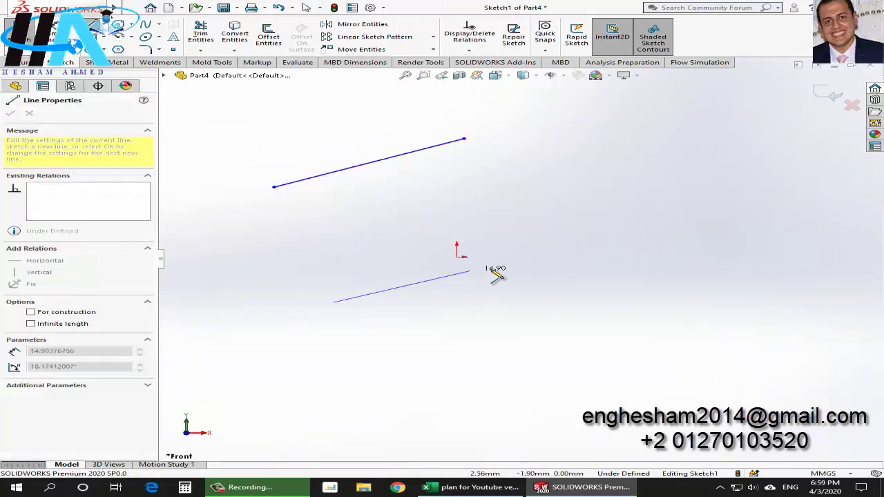
key(Escape)
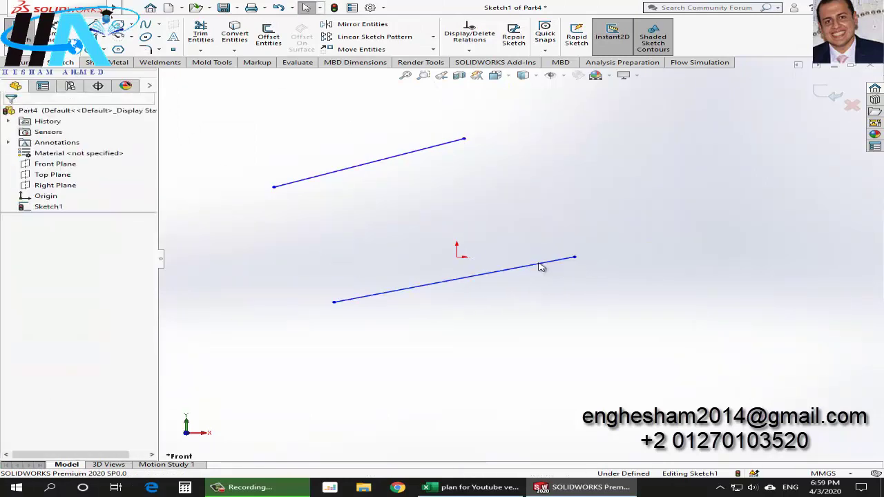
drag(599, 315, 364, 266)
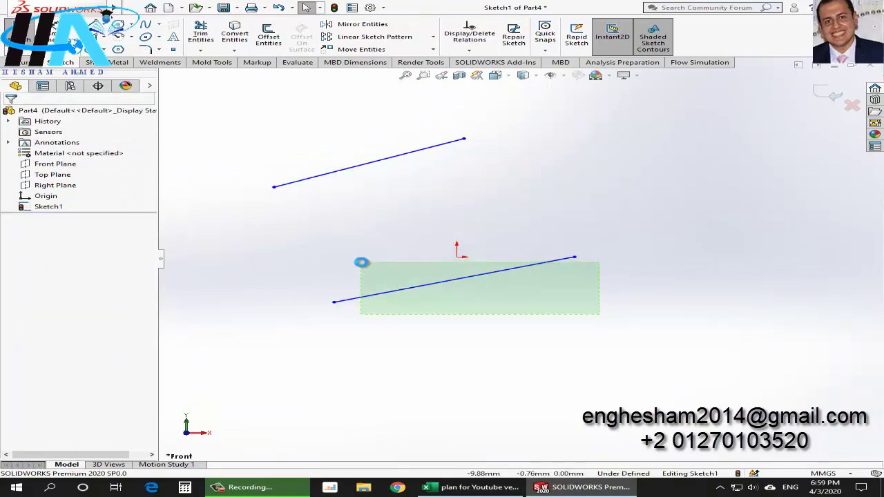
Add an Equal relation between the upper and lower slanted lines.
ctrl+click(312, 178)
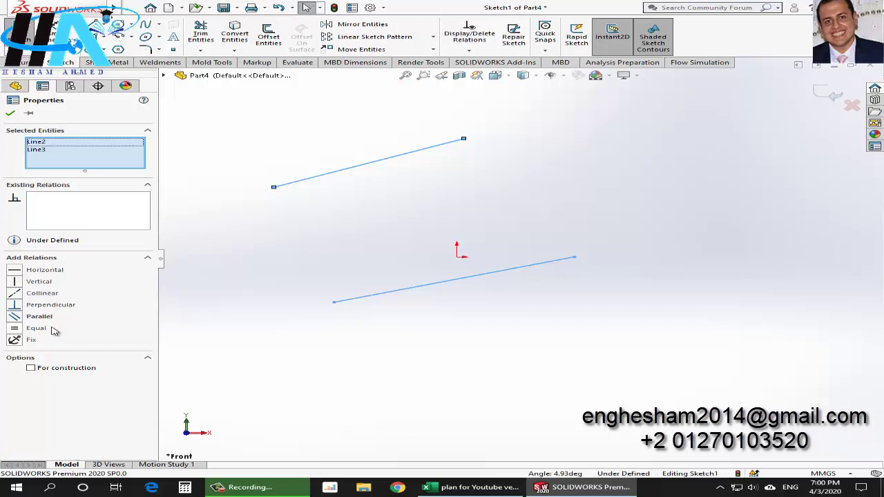
click(18, 330)
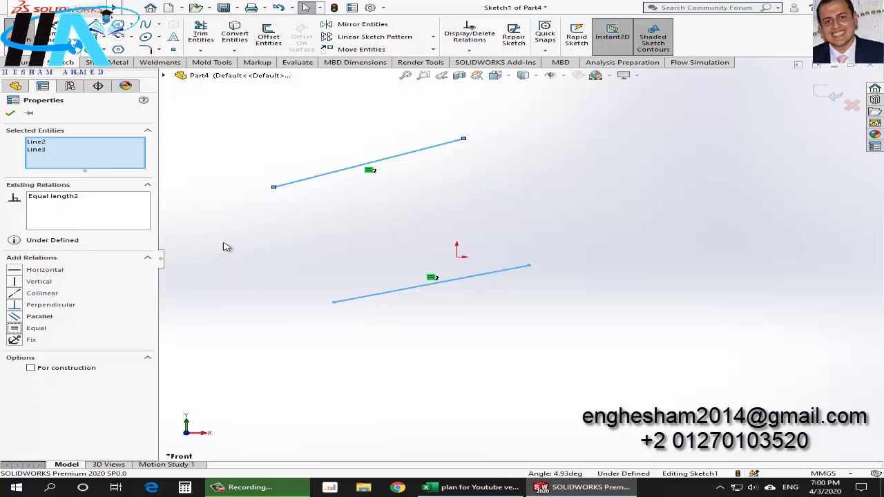
click(319, 252)
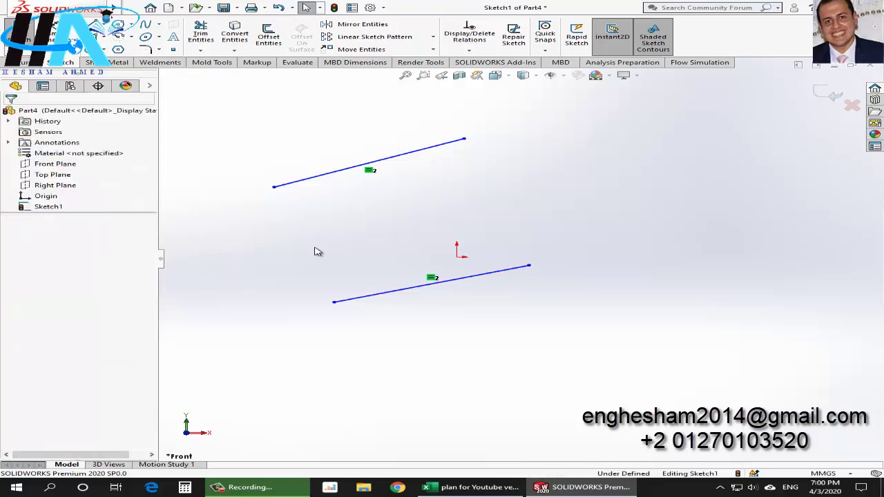
Give the lower slanted line a 25 mm length dimension.
click(432, 281)
click(464, 296)
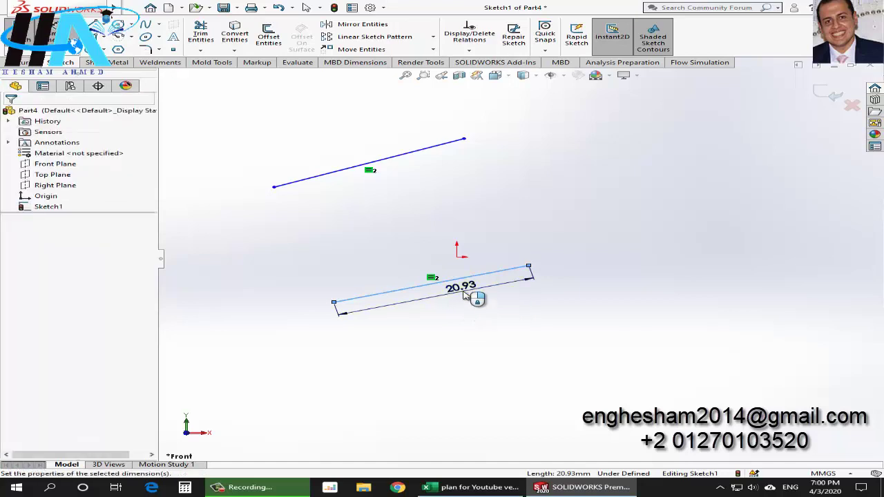
text(25)
key(Return)
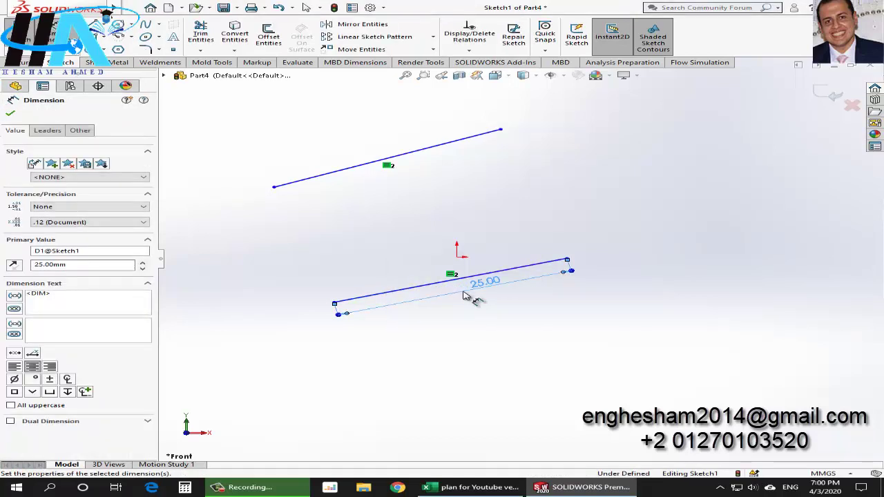
key(Escape)
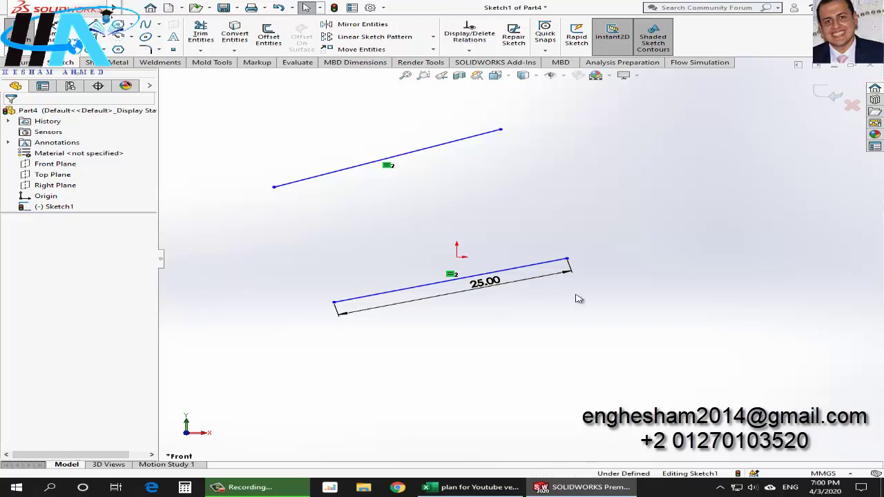
drag(638, 319, 249, 134)
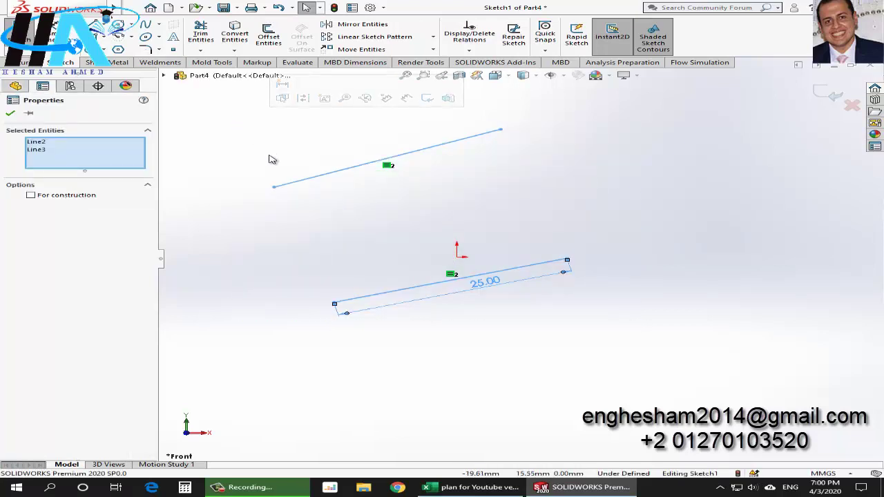
Draw a small circle at upper right and a larger circle below it.
click(325, 239)
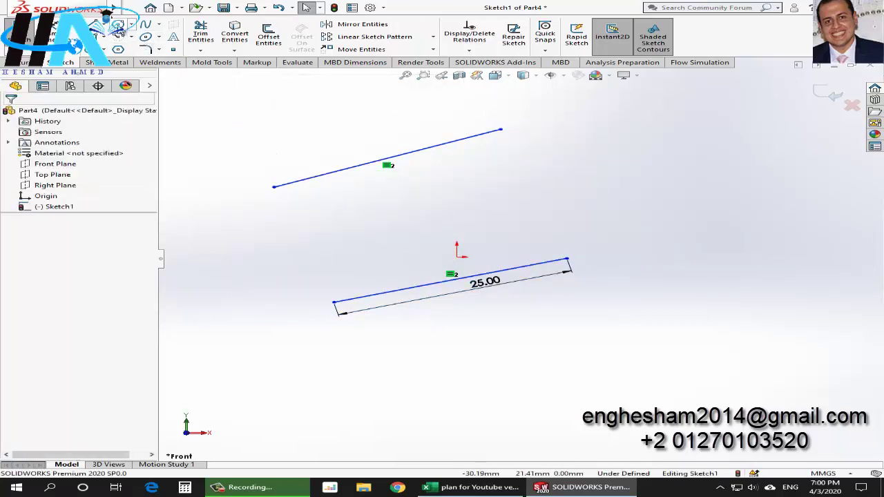
click(118, 24)
click(633, 153)
click(662, 181)
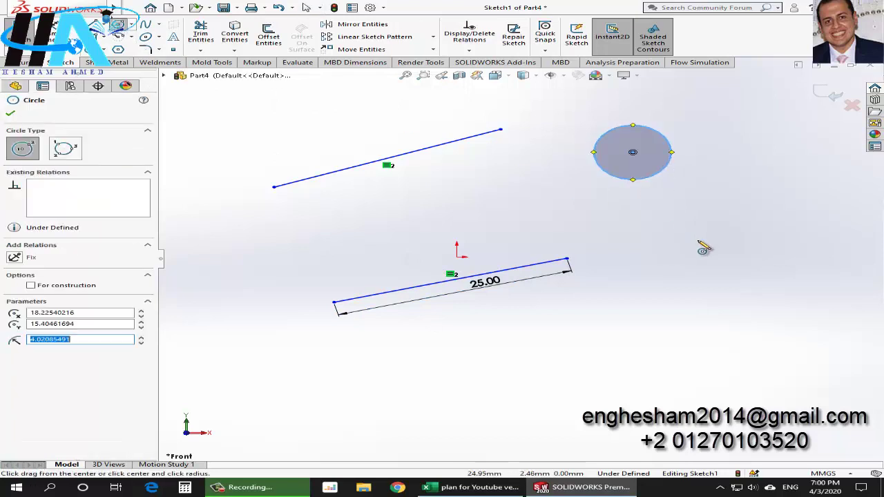
click(698, 240)
click(761, 279)
key(Escape)
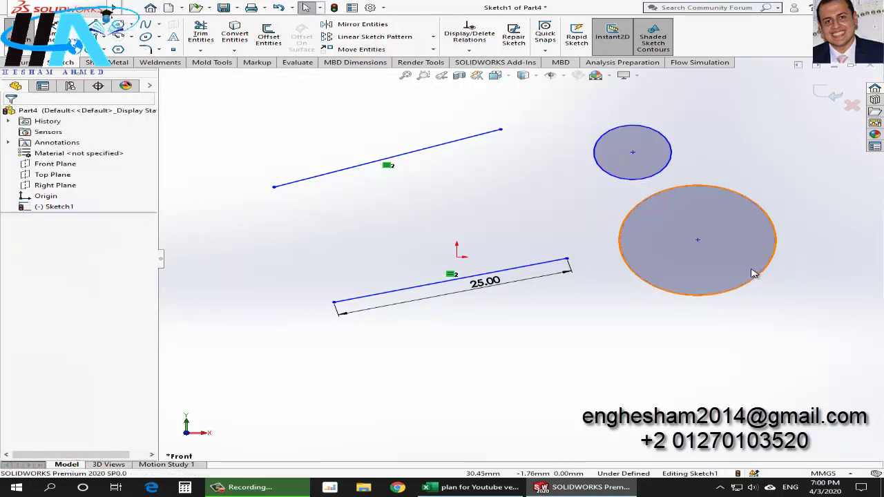
click(750, 199)
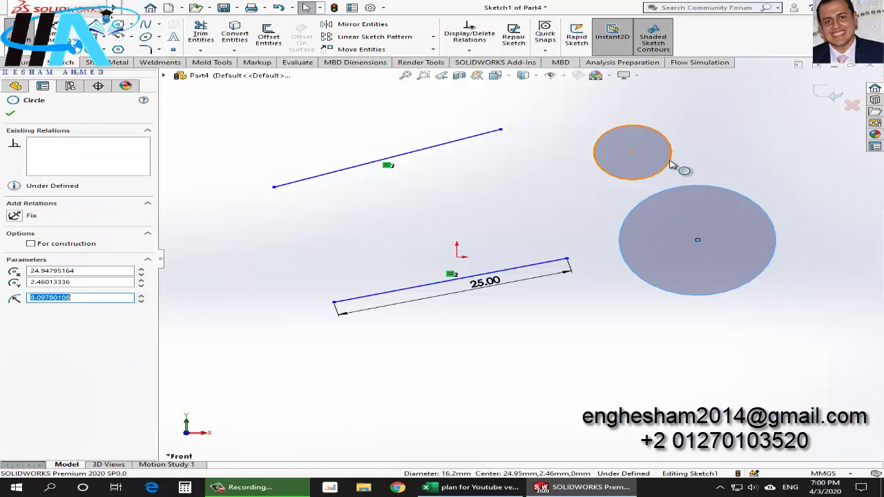
ctrl+click(680, 168)
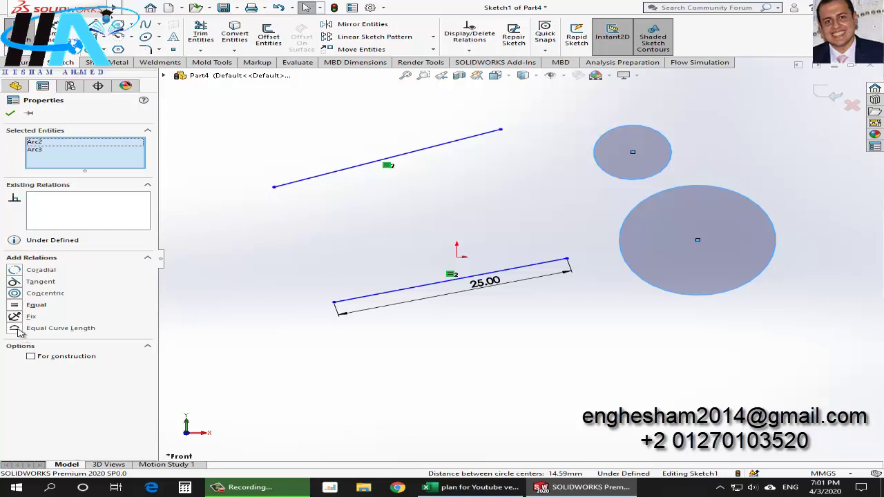
click(18, 330)
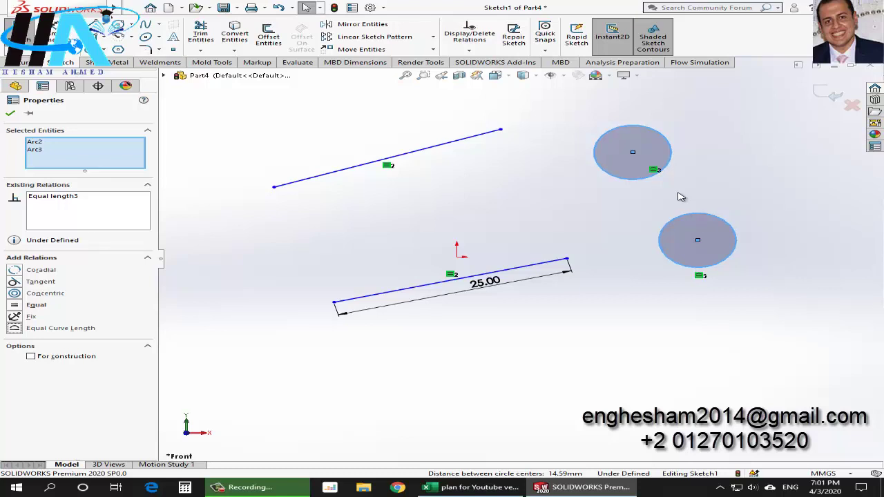
scroll(681, 197, down, 2)
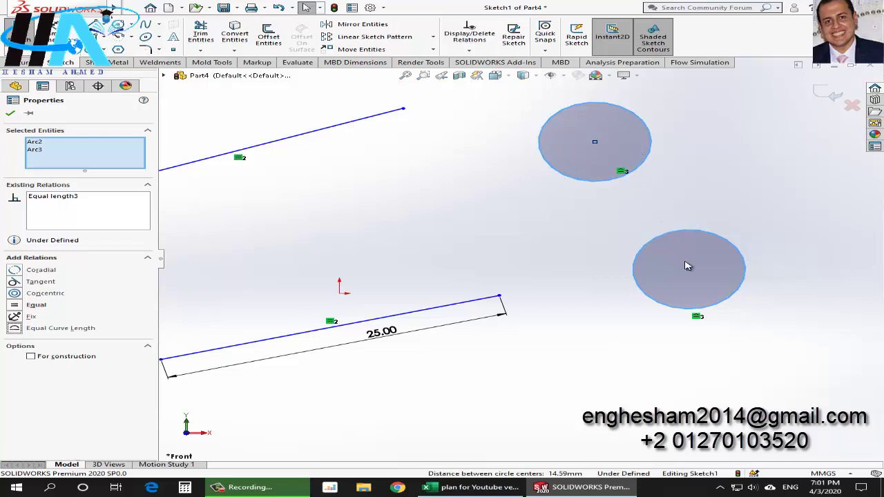
scroll(663, 283, up, 2)
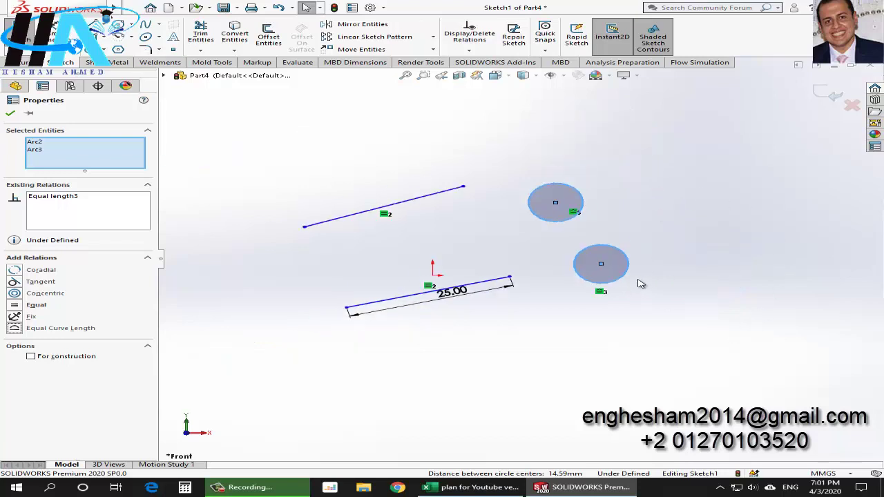
click(462, 332)
key(ctrl+z)
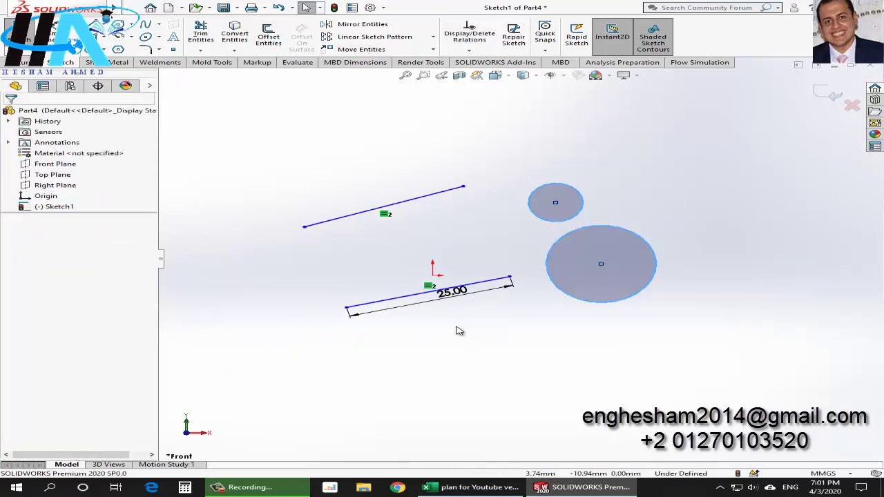
click(444, 351)
Add an Equal Curve Length relation between the small circle and the upper line.
click(553, 225)
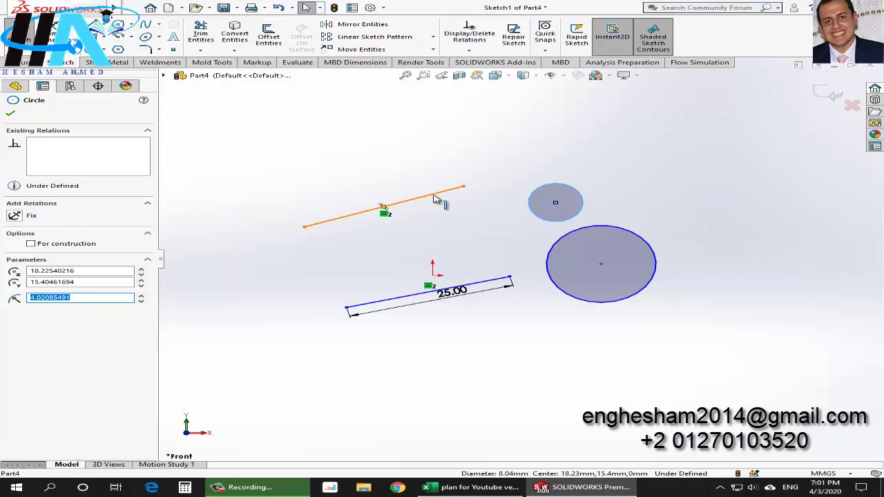
ctrl+click(436, 199)
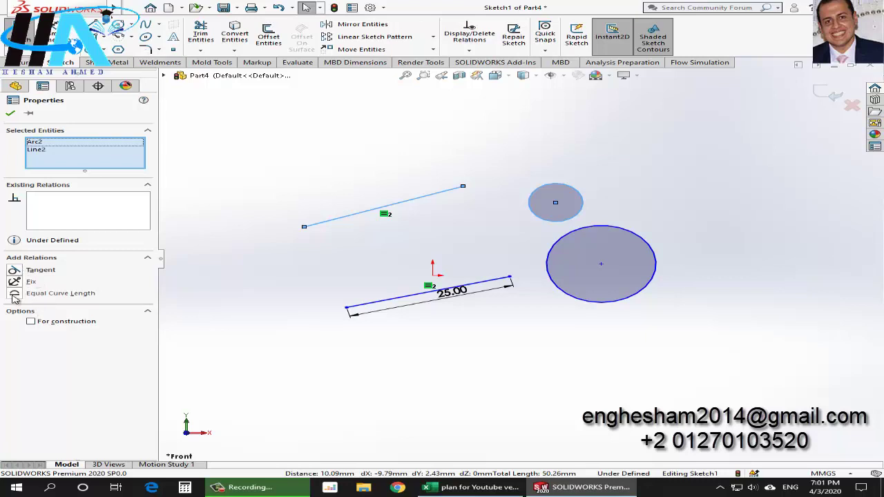
click(14, 298)
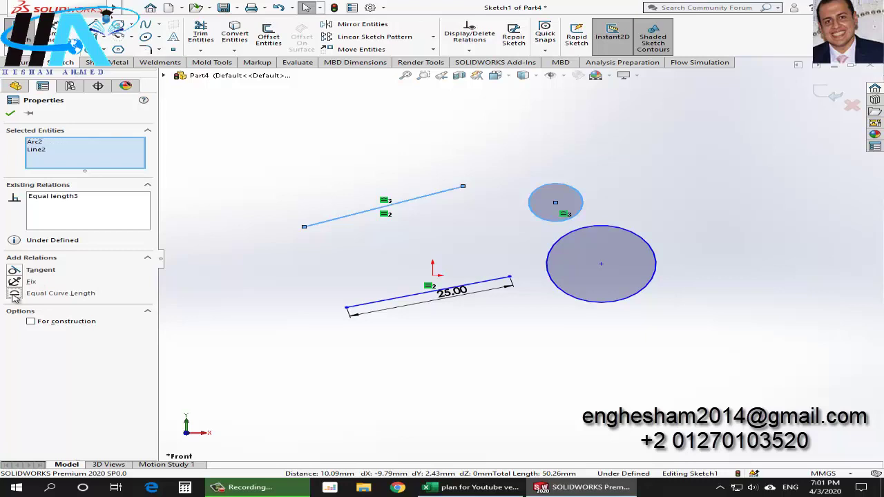
click(175, 241)
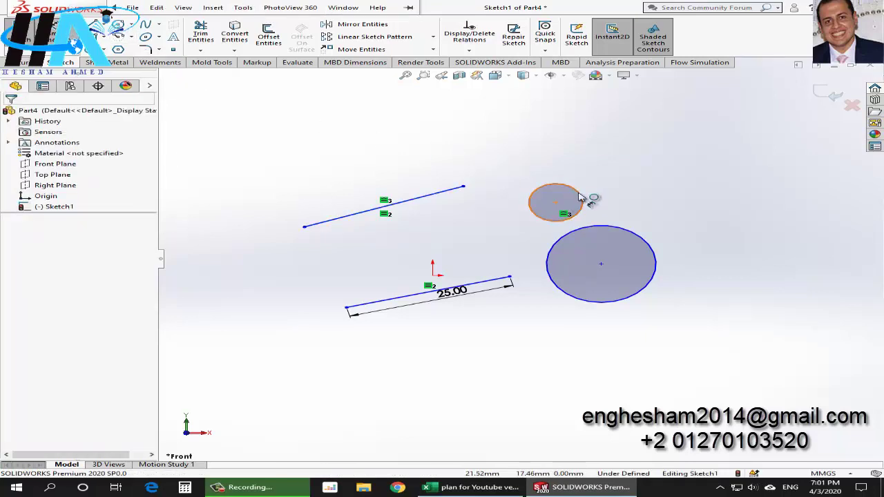
click(586, 194)
click(641, 185)
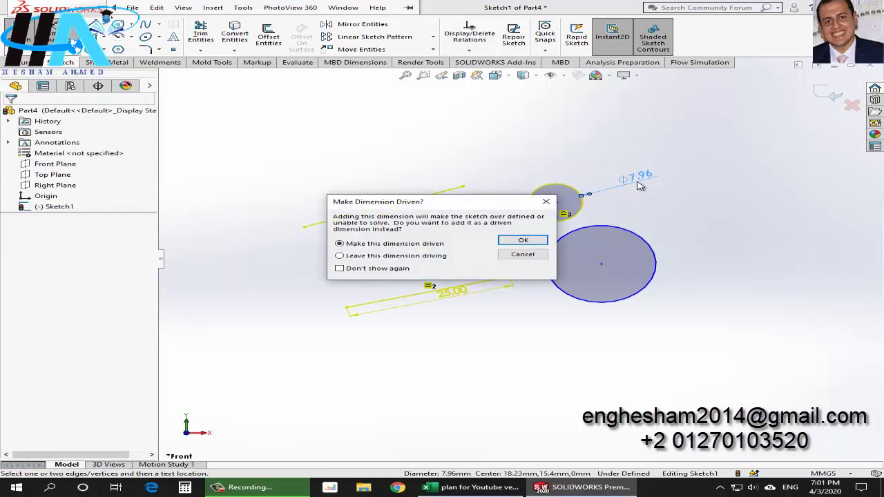
key(Escape)
key(Escape)
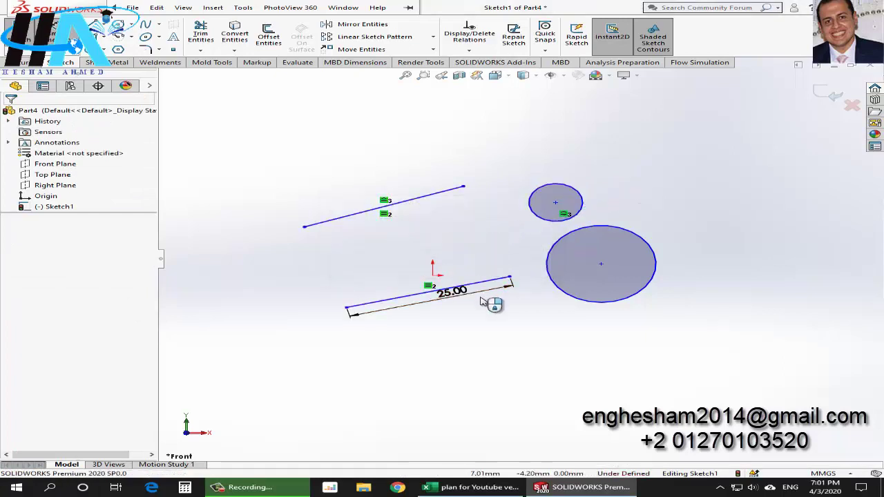